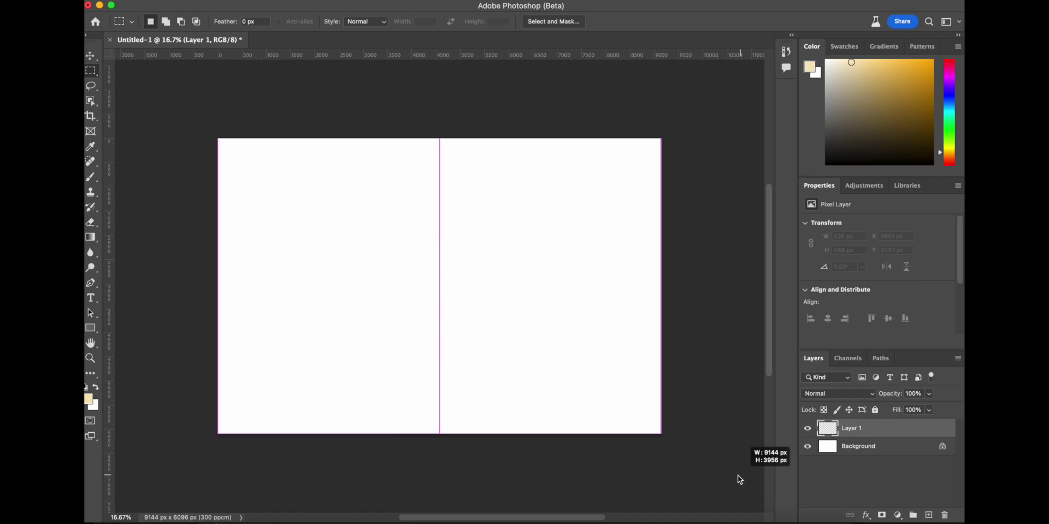
# Drag a full-width rectangular marquee across the lower part of the blank canvas.
pyautogui.moveTo(741, 475); pyautogui.dragTo(738, 475)
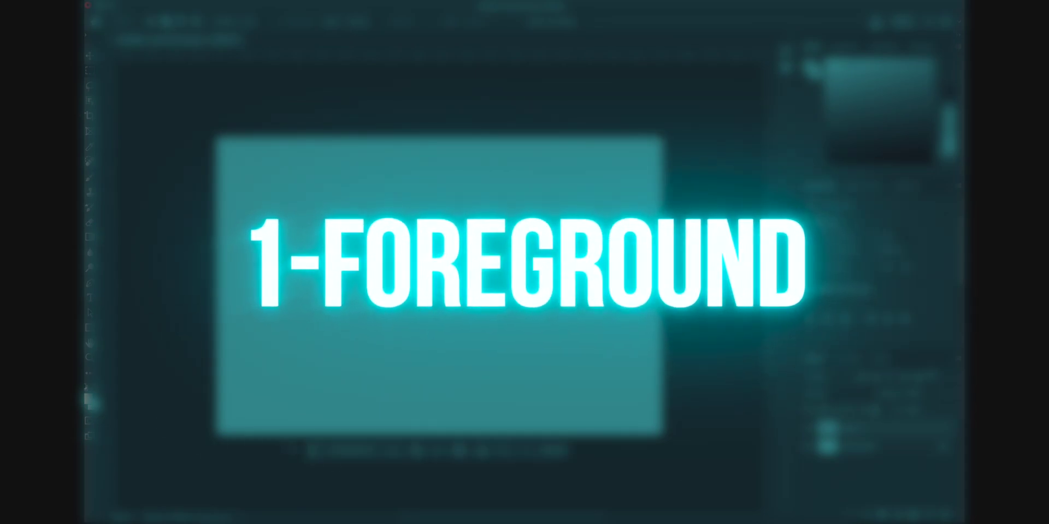
# Generate a misty sea with rocks from 'Long Exposure Sea, Rock' and keep the third variation.
pyautogui.write('Lo')
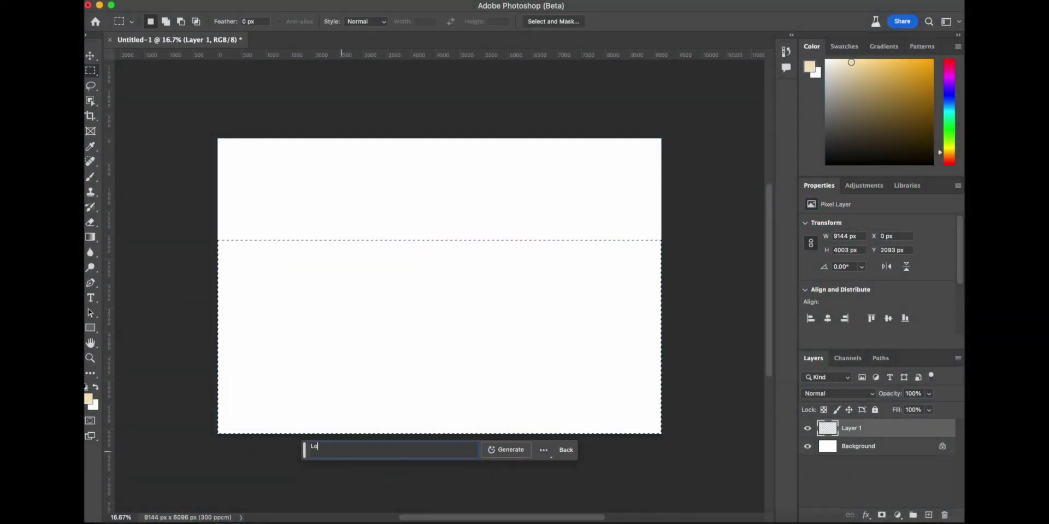
pyautogui.write('ng Exp')
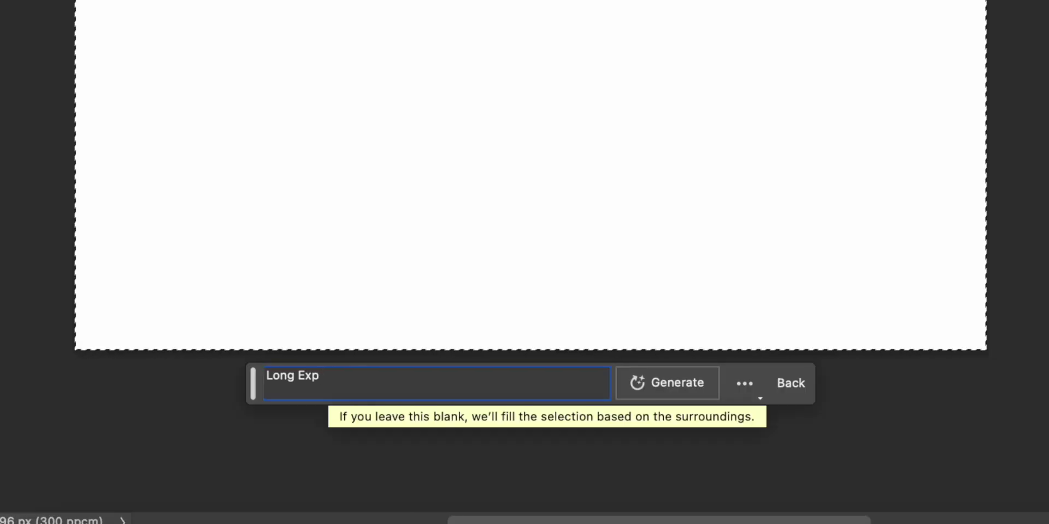
pyautogui.write('osure S')
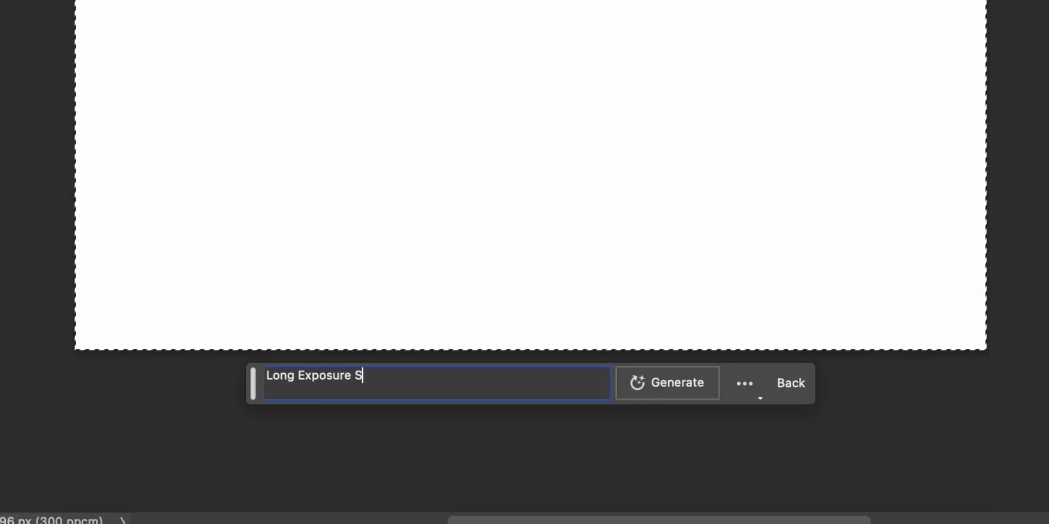
pyautogui.write('ea, Rock')
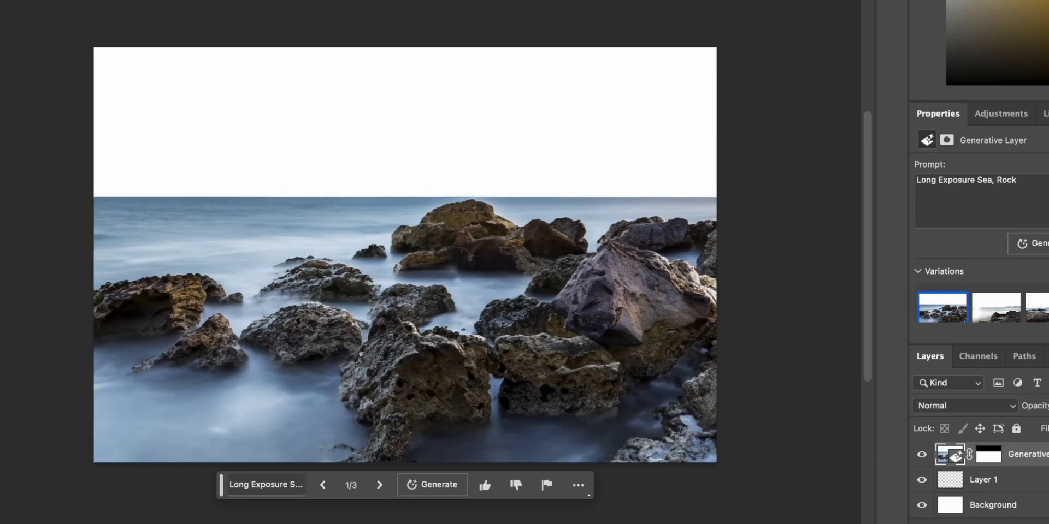
pyautogui.click(1010, 317)
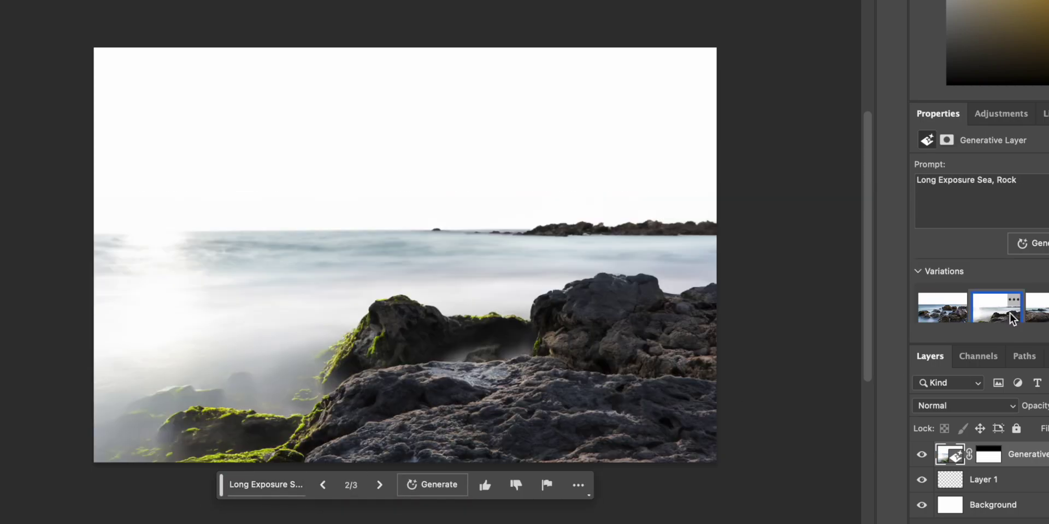
pyautogui.click(1037, 308)
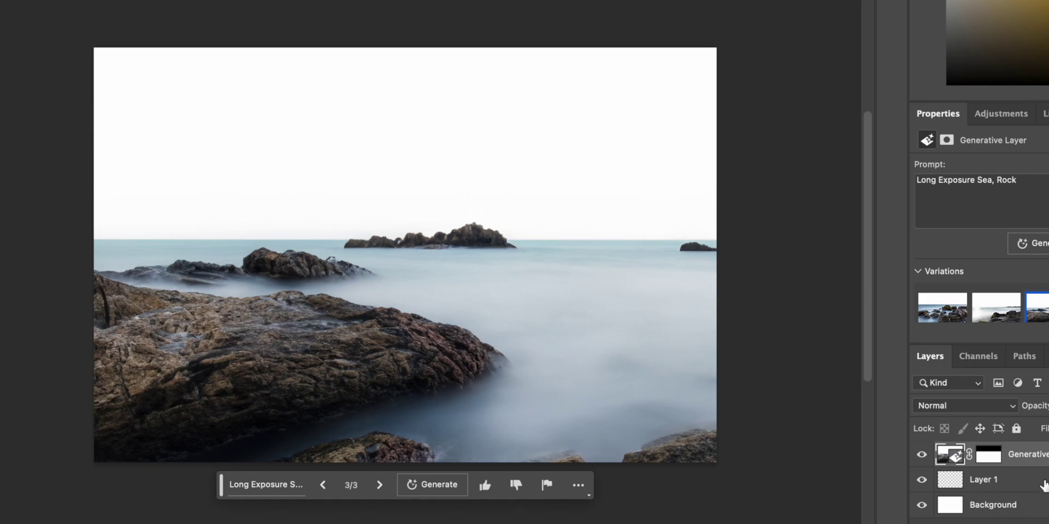
pyautogui.click(1043, 485)
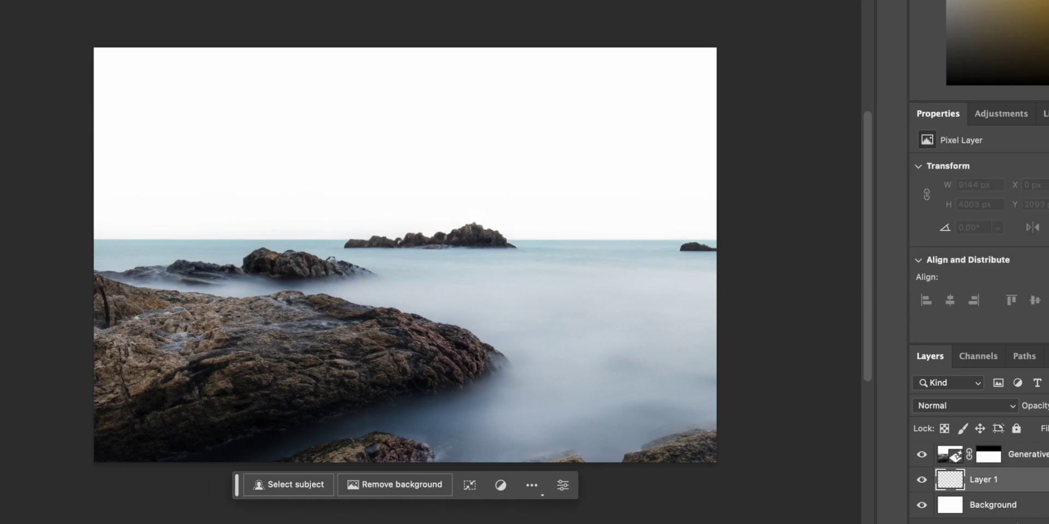
# Move Layer 1 to the top and fill the sky with 'Long Exposure Cloud', keeping variation 1.
pyautogui.moveTo(1018, 485); pyautogui.dragTo(1017, 447)
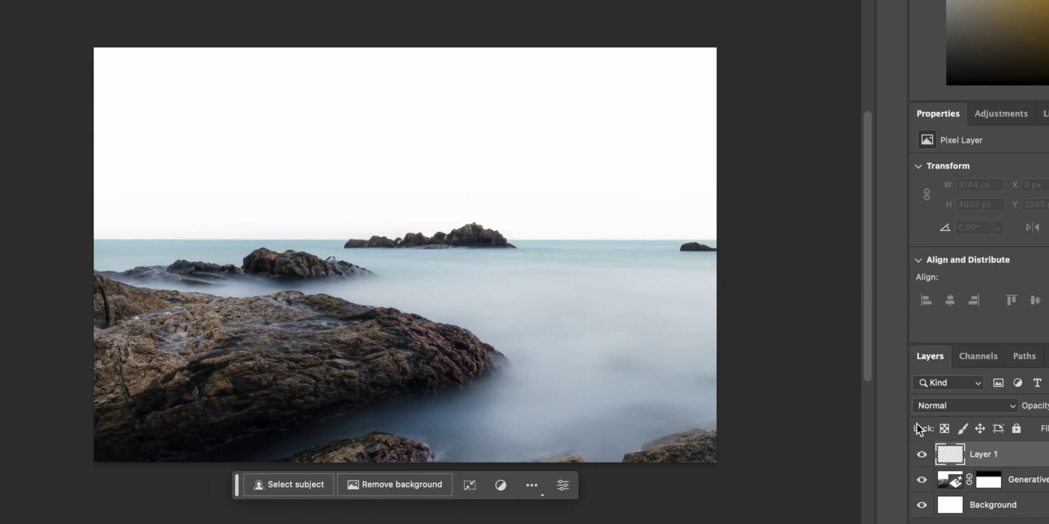
pyautogui.moveTo(94, 48); pyautogui.dragTo(736, 251)
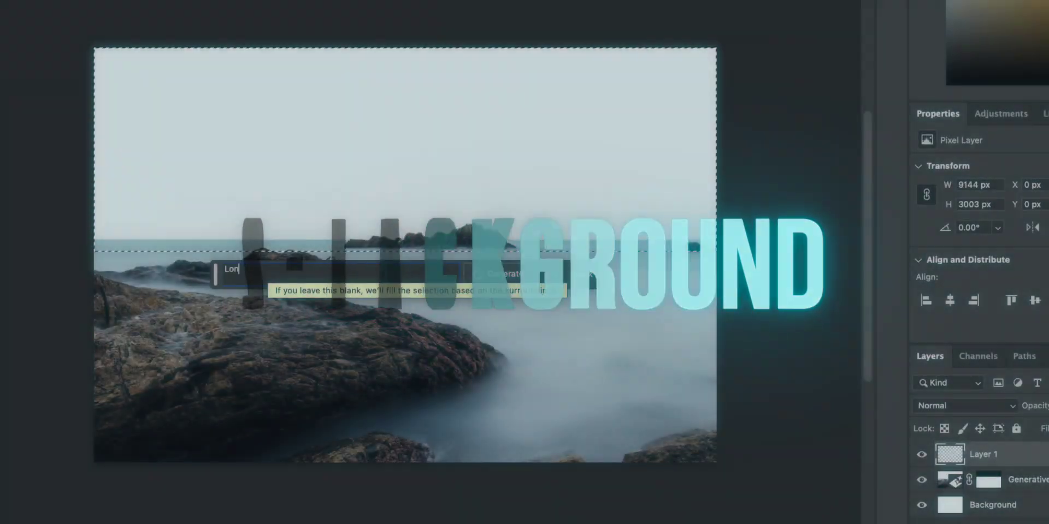
pyautogui.write('Exposu')
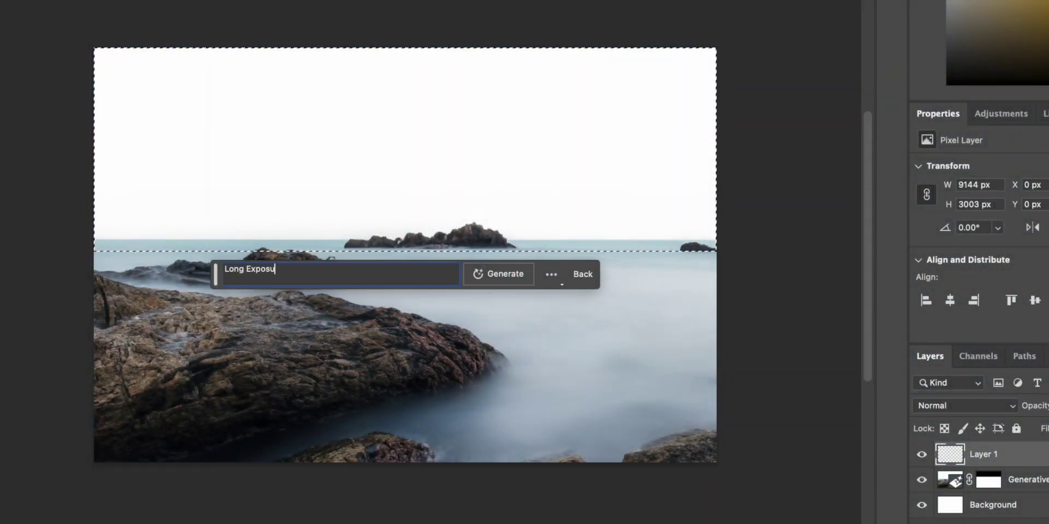
pyautogui.write('re Cloud')
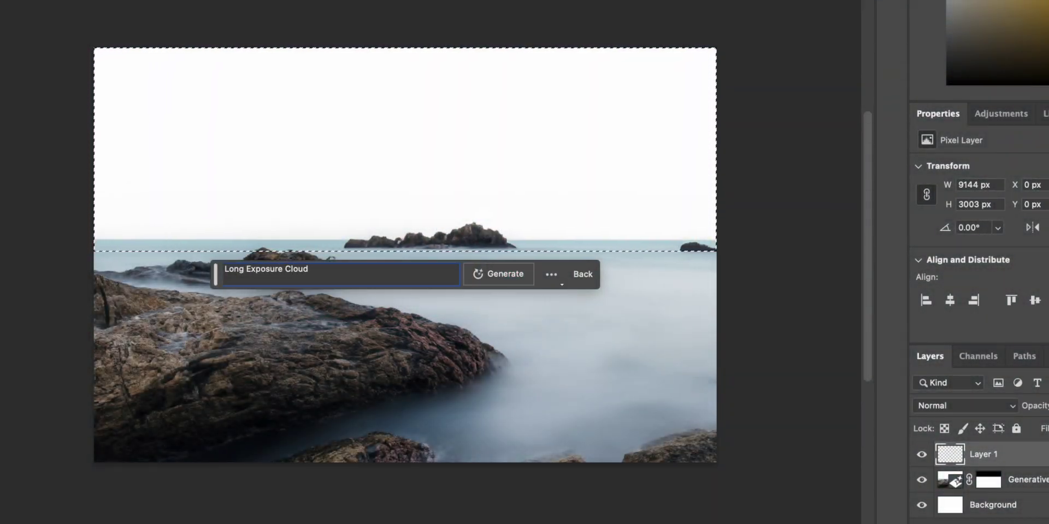
pyautogui.click(496, 274)
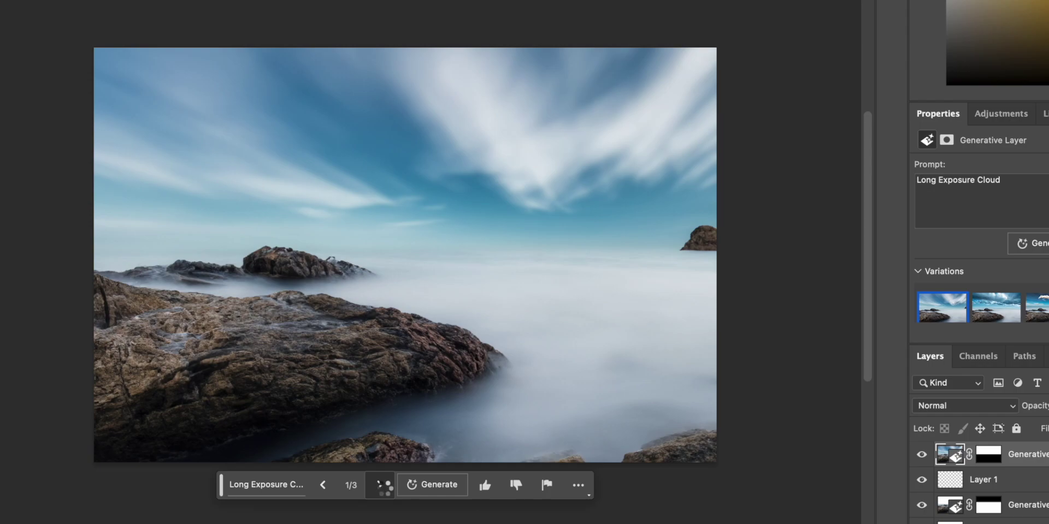
pyautogui.click(381, 486)
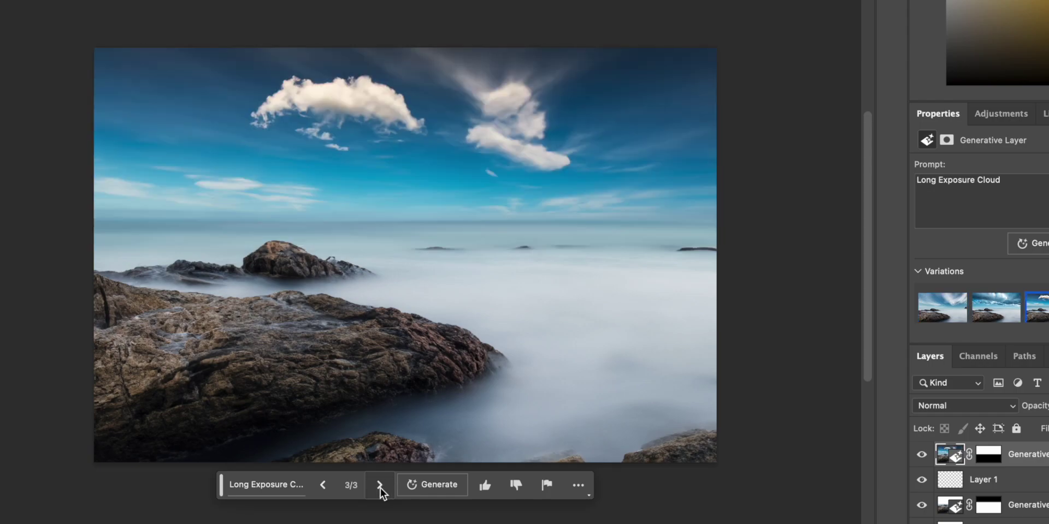
pyautogui.click(323, 485)
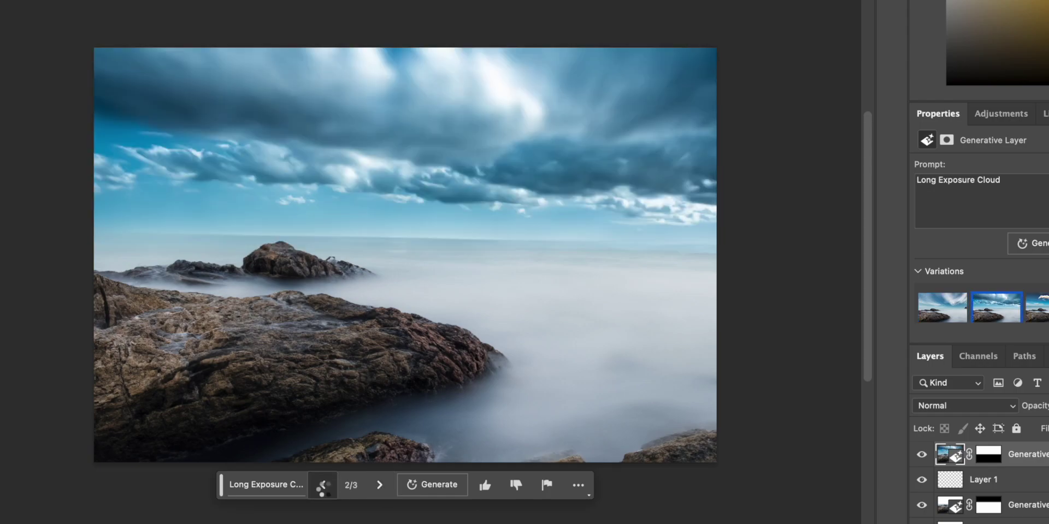
pyautogui.click(323, 486)
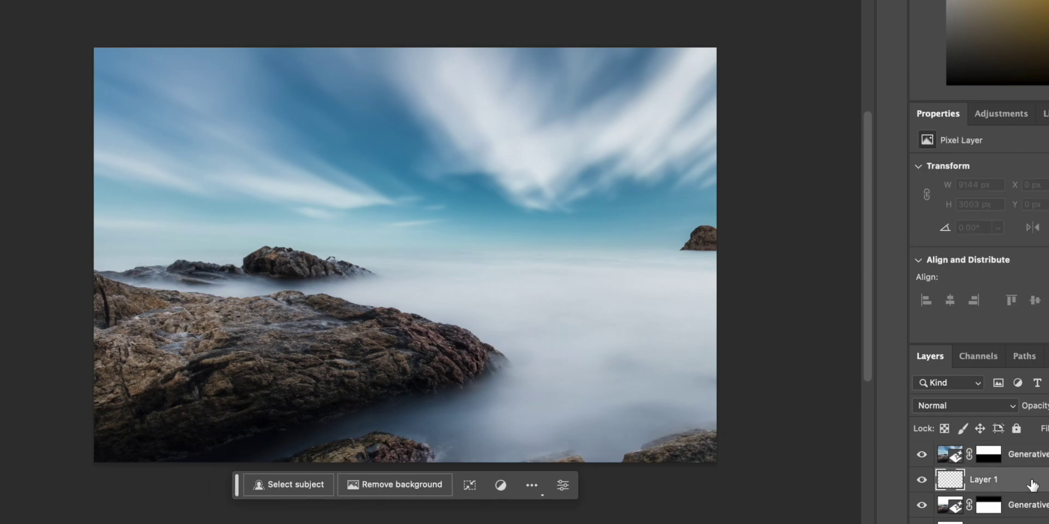
# Add rocks to the right-side mist with the 'Rock' prompt, keeping variation 3 of 3.
pyautogui.moveTo(1012, 490); pyautogui.dragTo(1010, 448)
pyautogui.moveTo(546, 275); pyautogui.dragTo(715, 363)
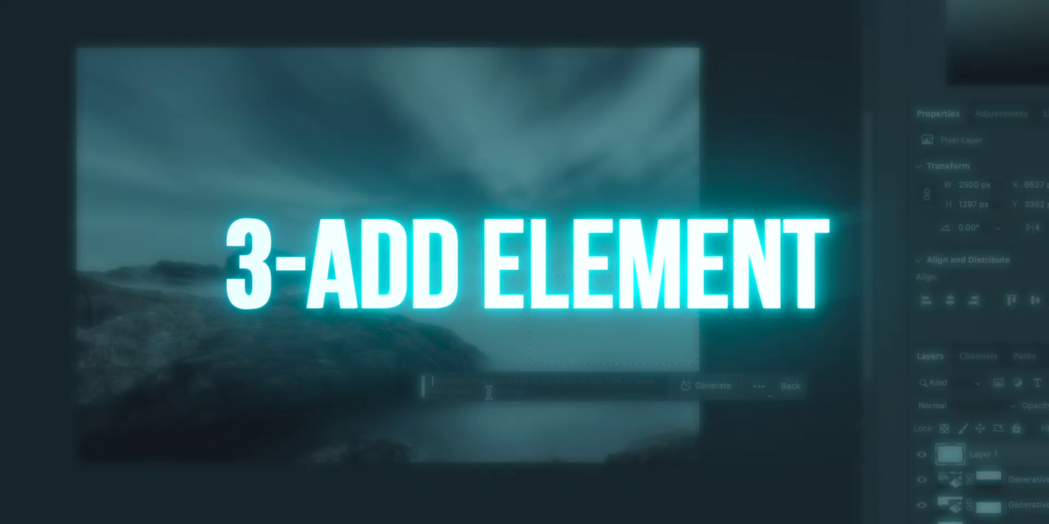
pyautogui.write('Rock')
pyautogui.press('Return')
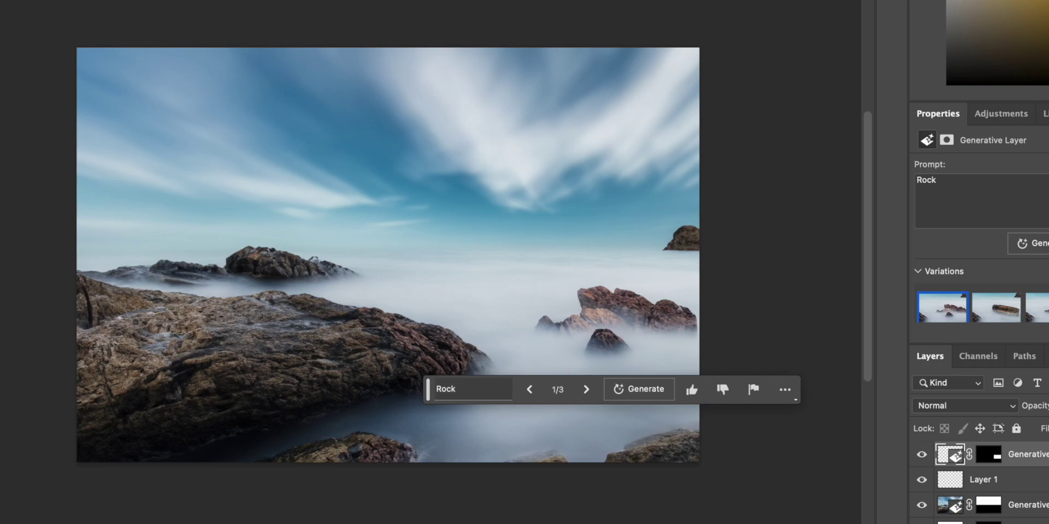
pyautogui.click(582, 392)
pyautogui.click(585, 391)
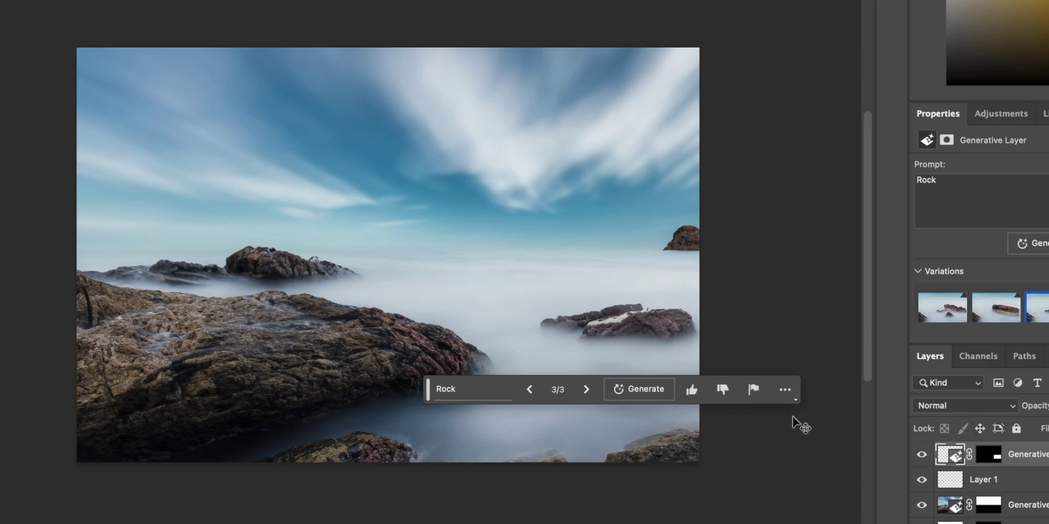
pyautogui.moveTo(980, 481); pyautogui.dragTo(991, 453)
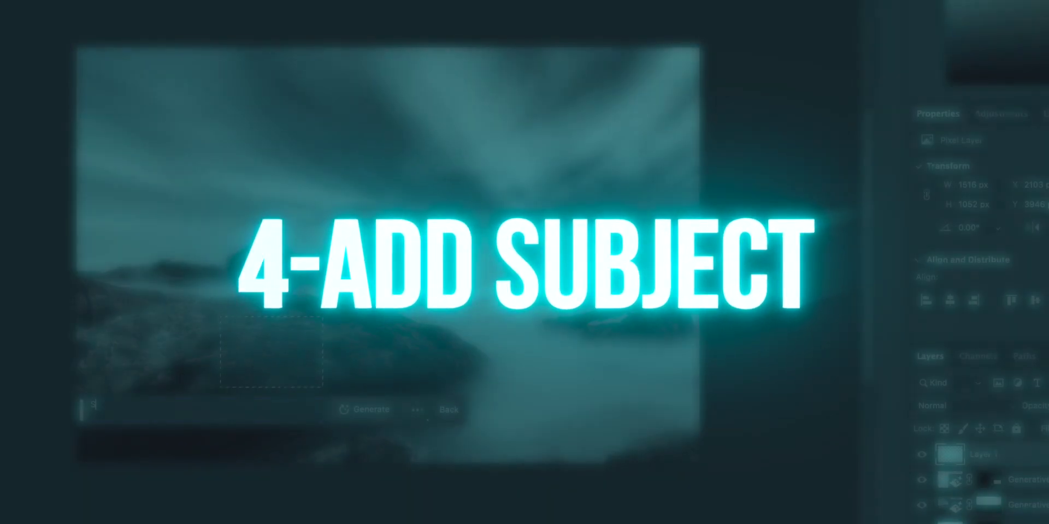
# Generate a 'Starfish' on the large left rock, browse its three variations, then delete it.
pyautogui.write('Starfish')
pyautogui.press('Return')
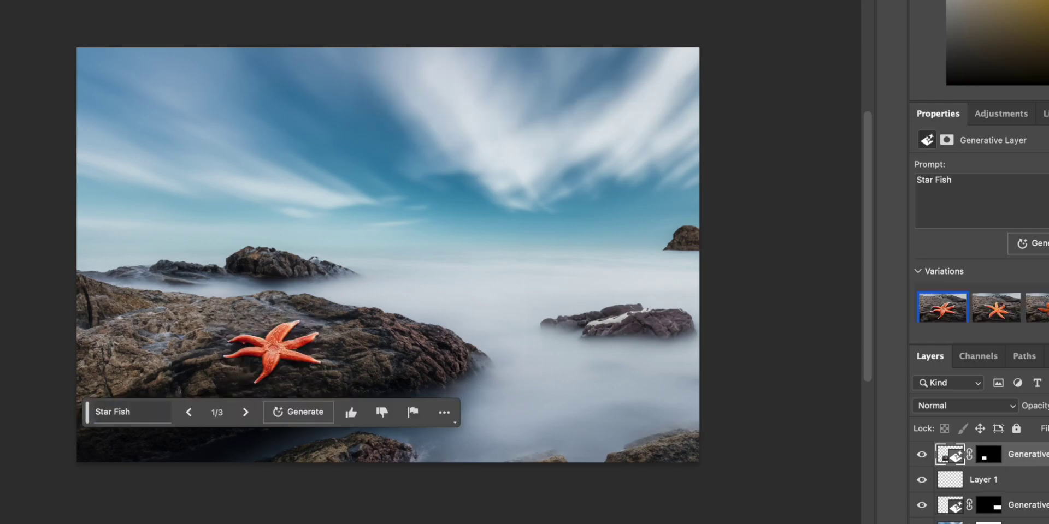
pyautogui.click(244, 412)
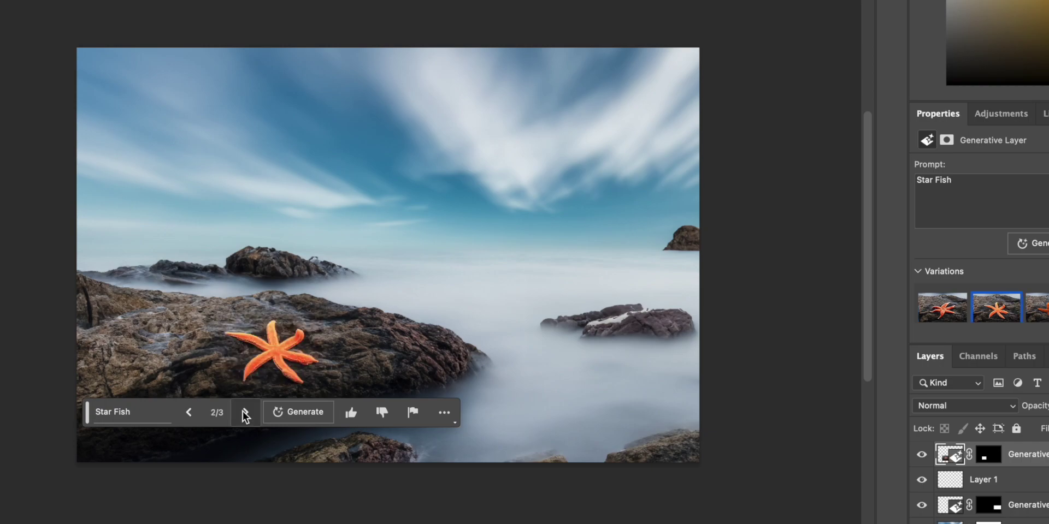
pyautogui.click(243, 412)
pyautogui.click(194, 412)
pyautogui.click(192, 413)
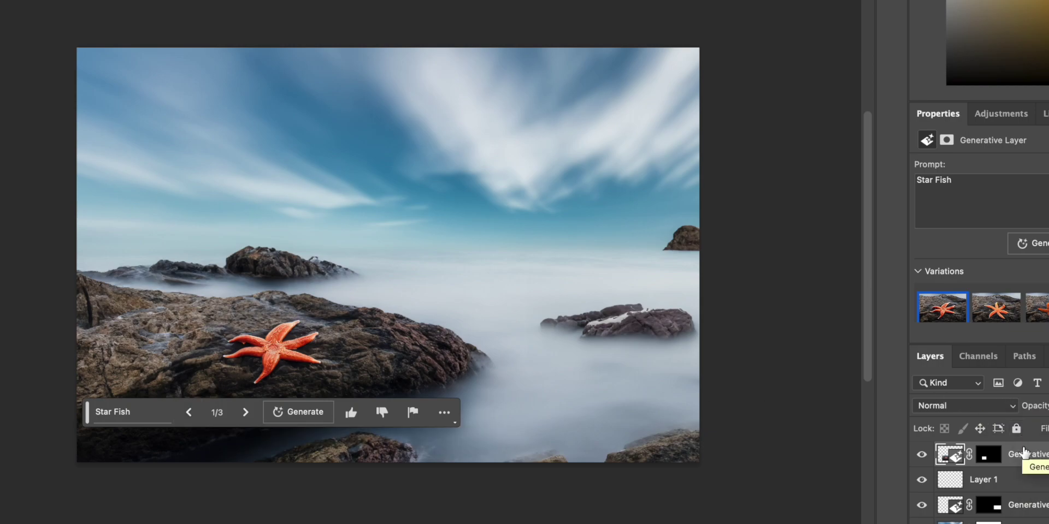
pyautogui.press('Delete')
pyautogui.press('m')
pyautogui.moveTo(398, 285); pyautogui.dragTo(443, 351)
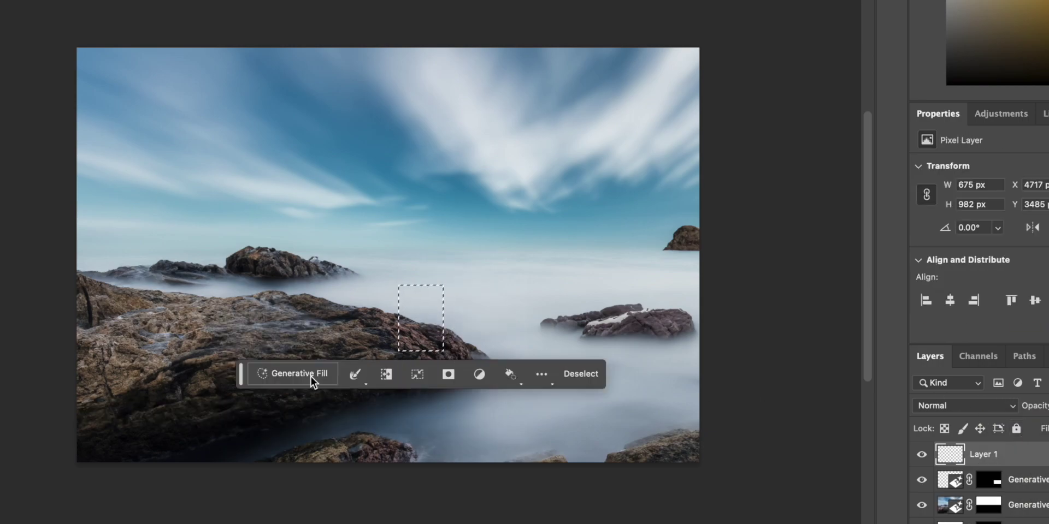
pyautogui.click(303, 375)
pyautogui.write('A')
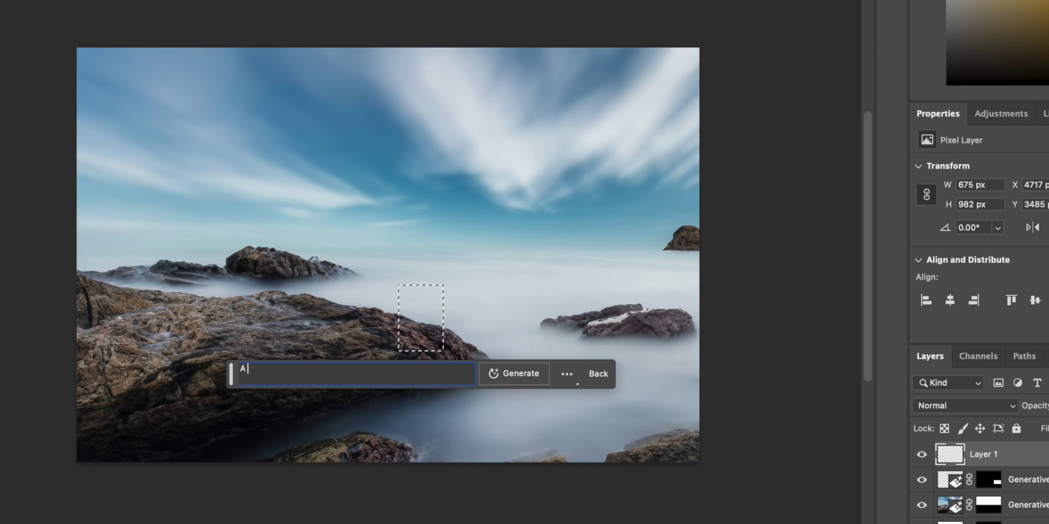
pyautogui.write(' person stad')
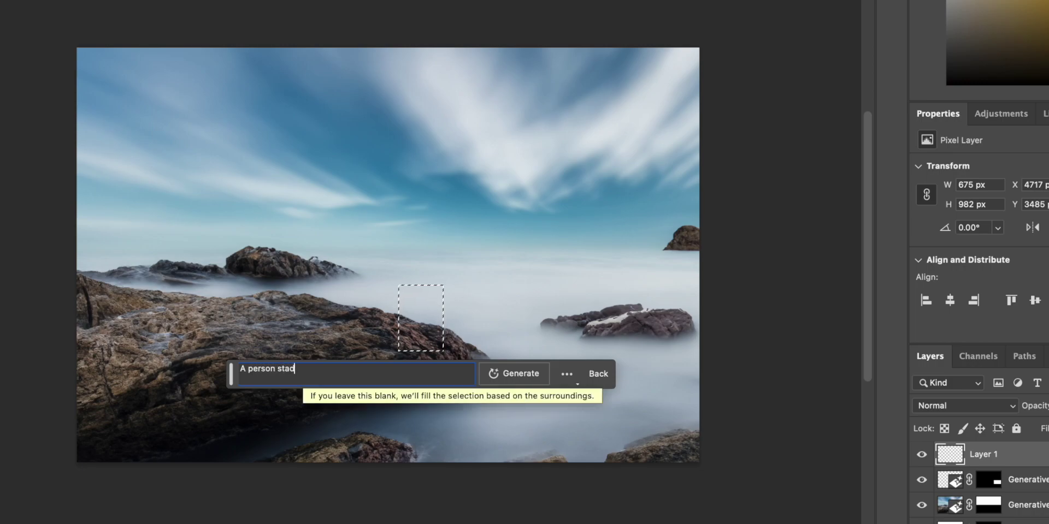
pyautogui.press('BackSpace')
pyautogui.write('nd')
pyautogui.write('ing')
pyautogui.press('Return')
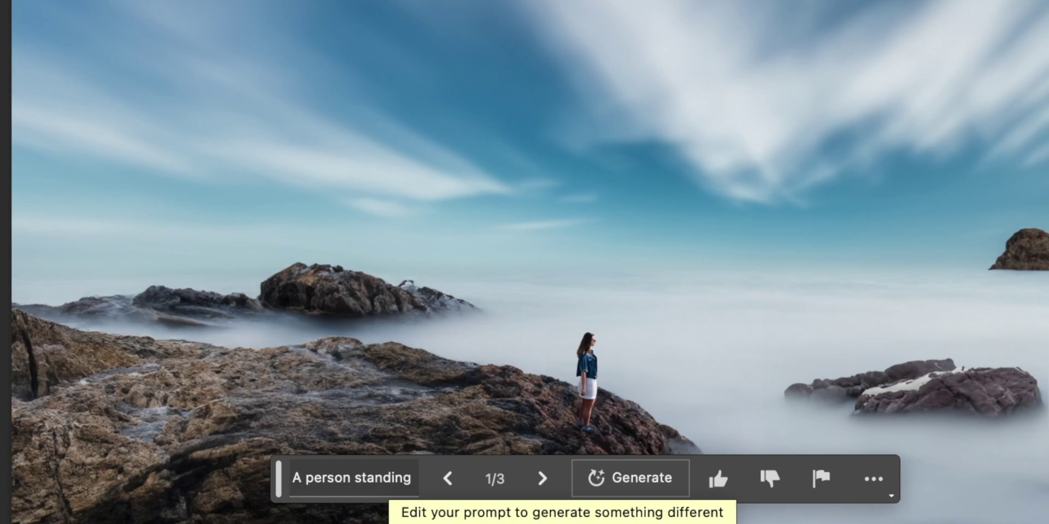
pyautogui.click(529, 492)
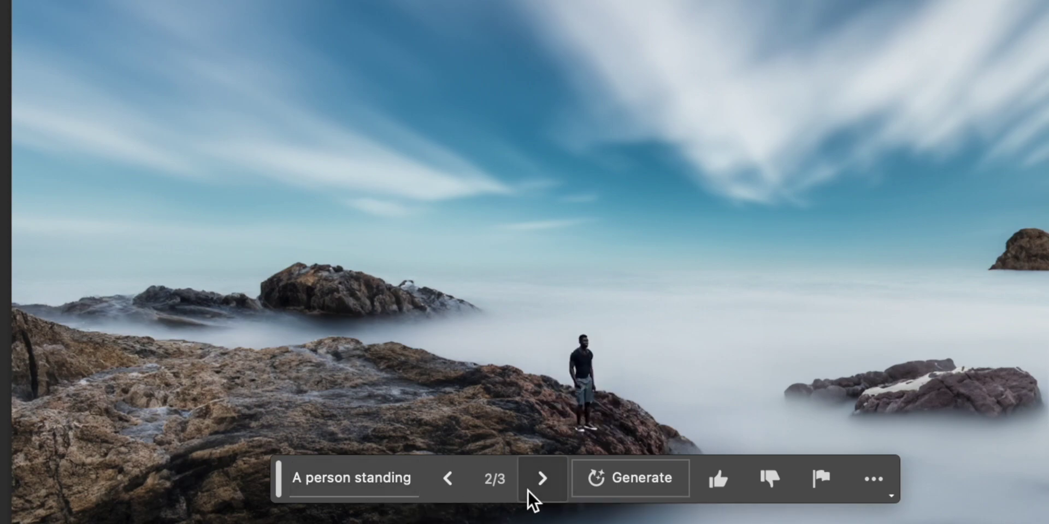
pyautogui.click(541, 479)
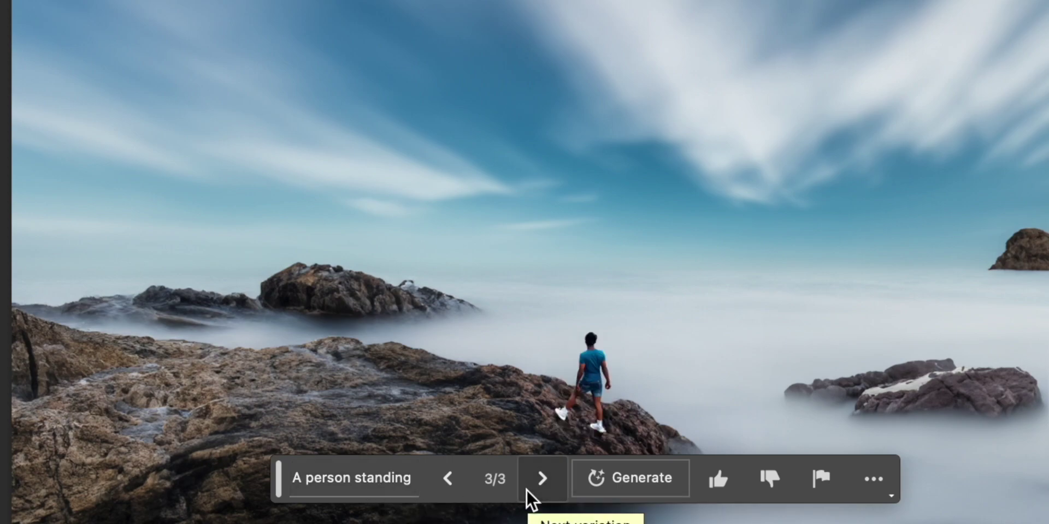
pyautogui.click(527, 490)
pyautogui.click(527, 490)
pyautogui.click(527, 490)
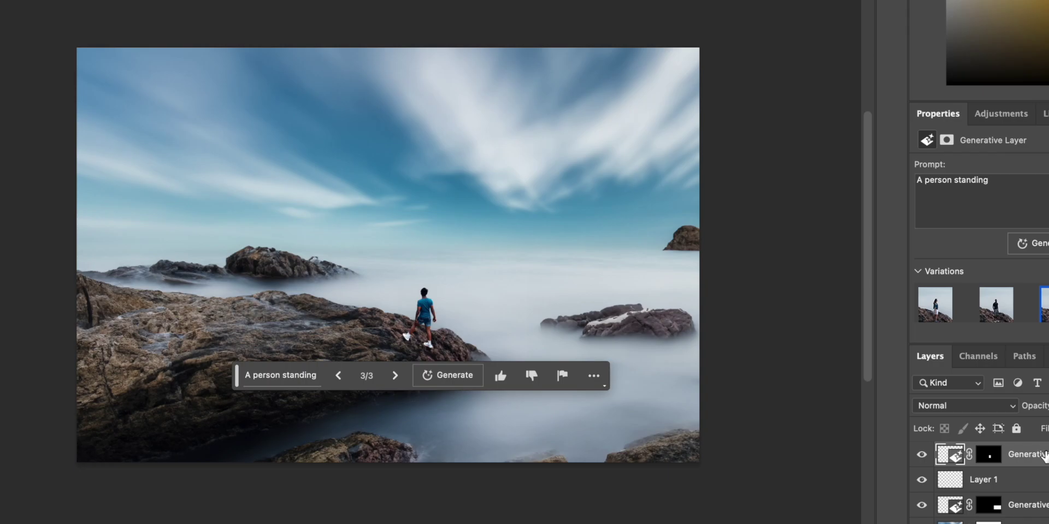
pyautogui.press('\\')
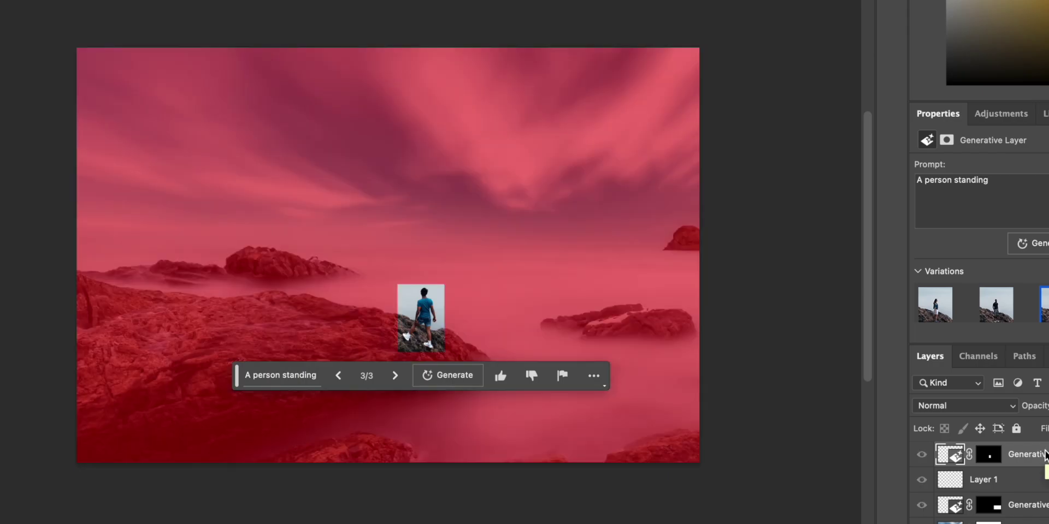
pyautogui.press('\\')
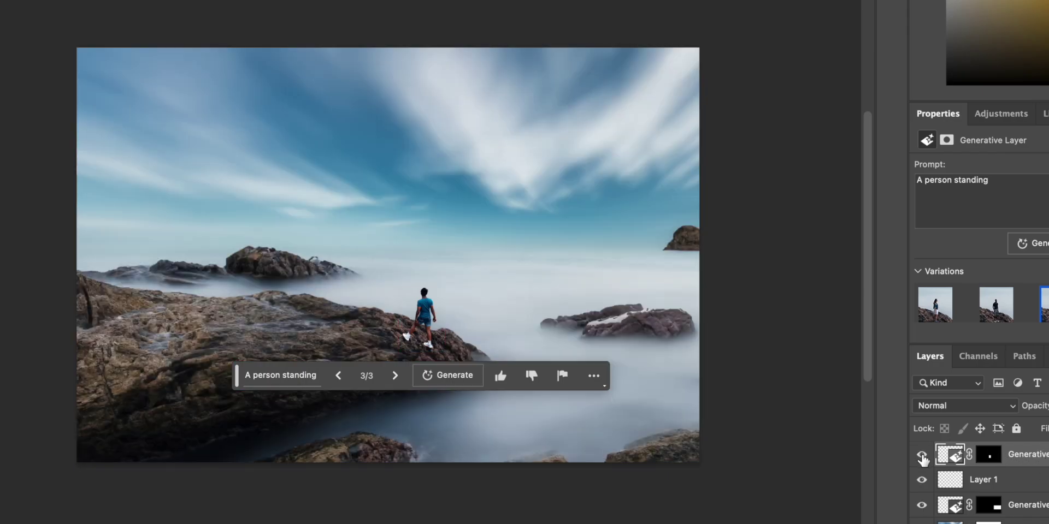
pyautogui.press('Delete')
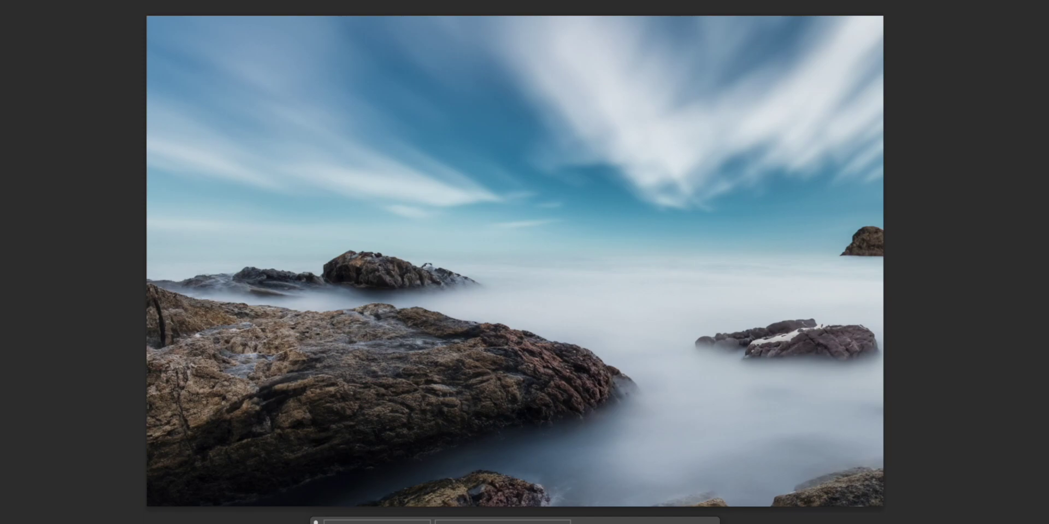
# Select the small rock at the right edge and erase it with a 'Remove' generative fill.
pyautogui.moveTo(826, 212); pyautogui.dragTo(918, 276)
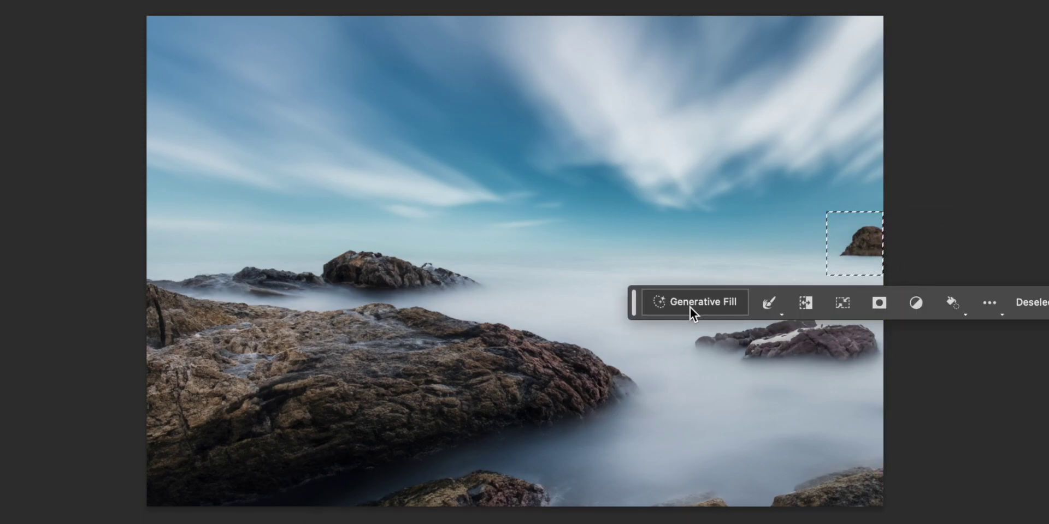
pyautogui.click(689, 307)
pyautogui.write('Remo')
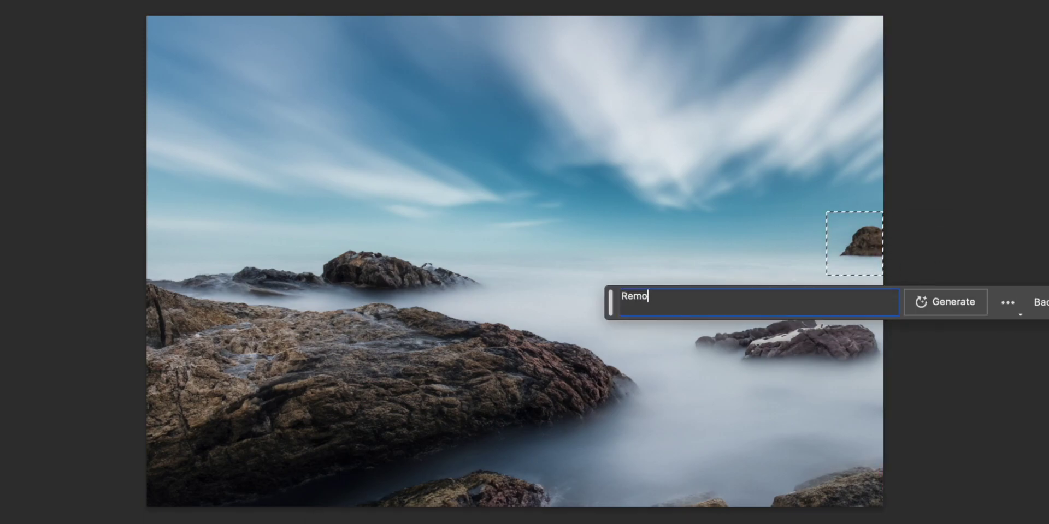
pyautogui.write('ve')
pyautogui.press('Return')
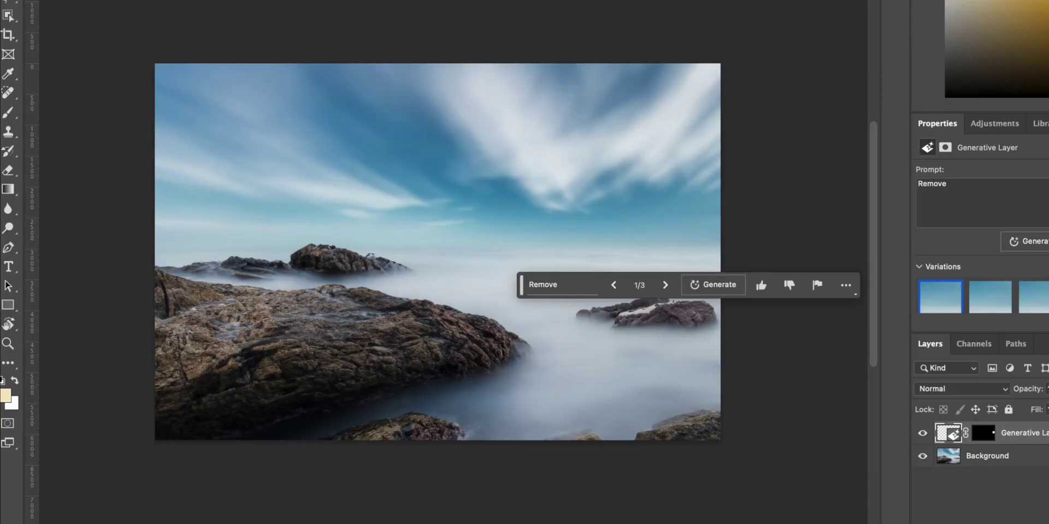
# Apply Black & White with Blues lowered and Reds adjusted, then add a text box near the bottom.
pyautogui.click(229, 1)
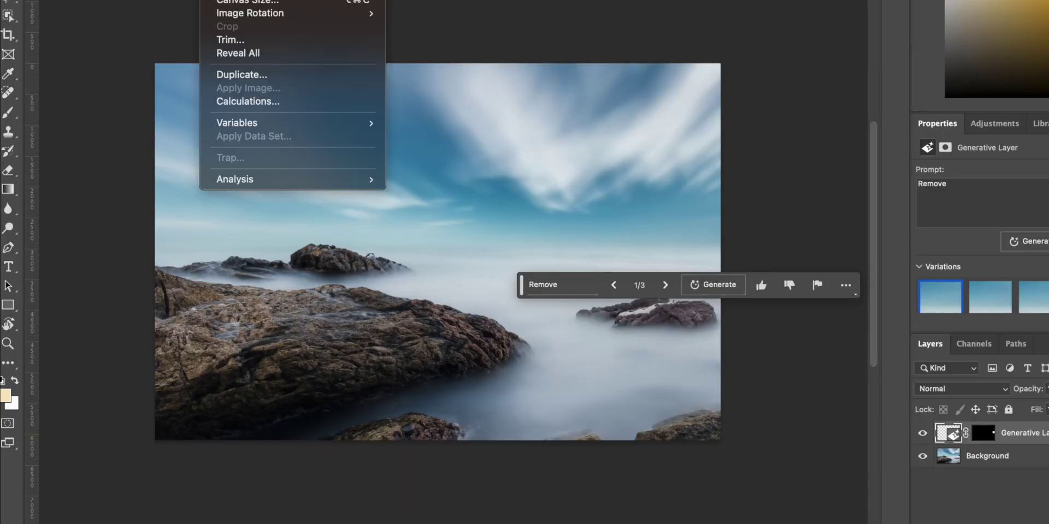
pyautogui.click(965, 438)
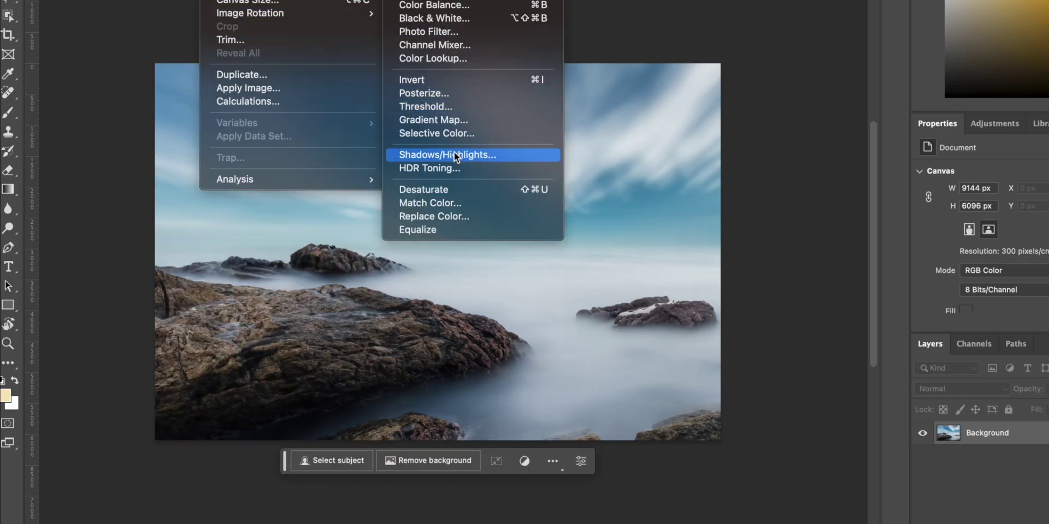
pyautogui.moveTo(246, 0)
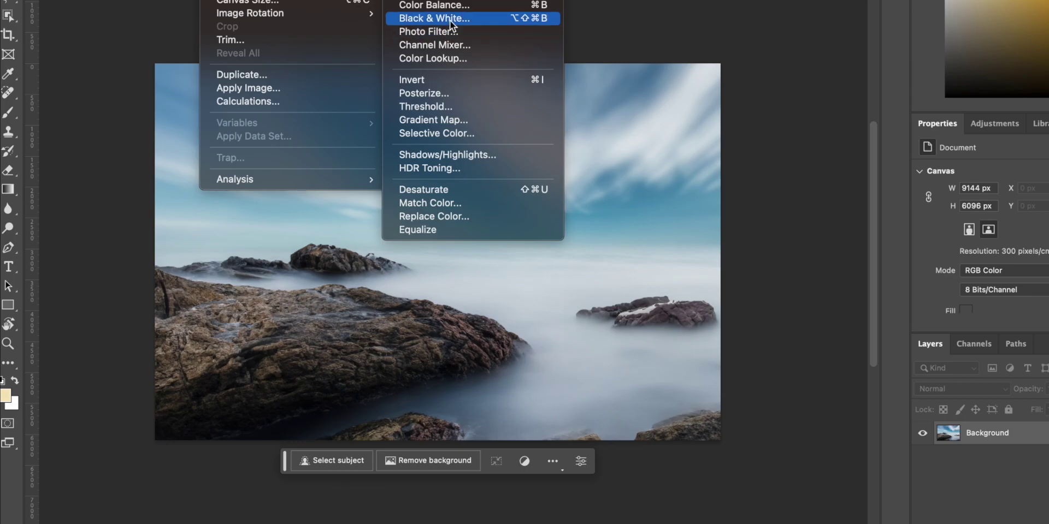
pyautogui.click(445, 18)
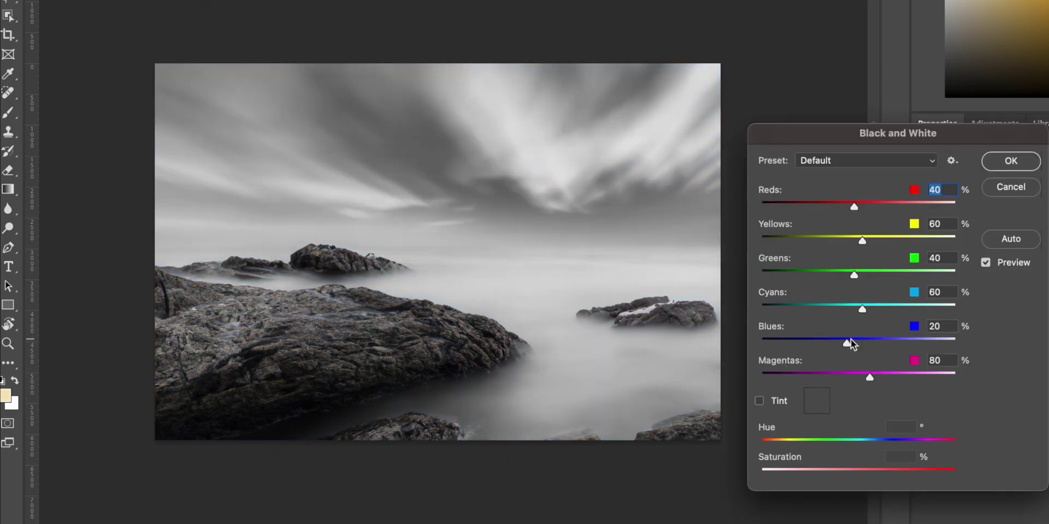
pyautogui.moveTo(848, 341)
pyautogui.mouseDown()
pyautogui.moveTo(798, 340)
pyautogui.moveTo(812, 340)
pyautogui.mouseUp()
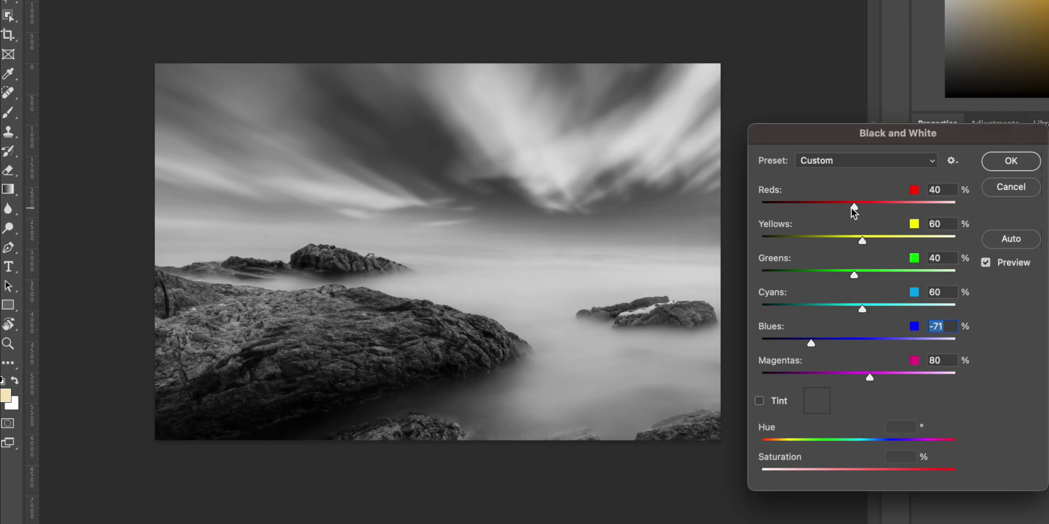
pyautogui.moveTo(853, 208); pyautogui.dragTo(843, 208)
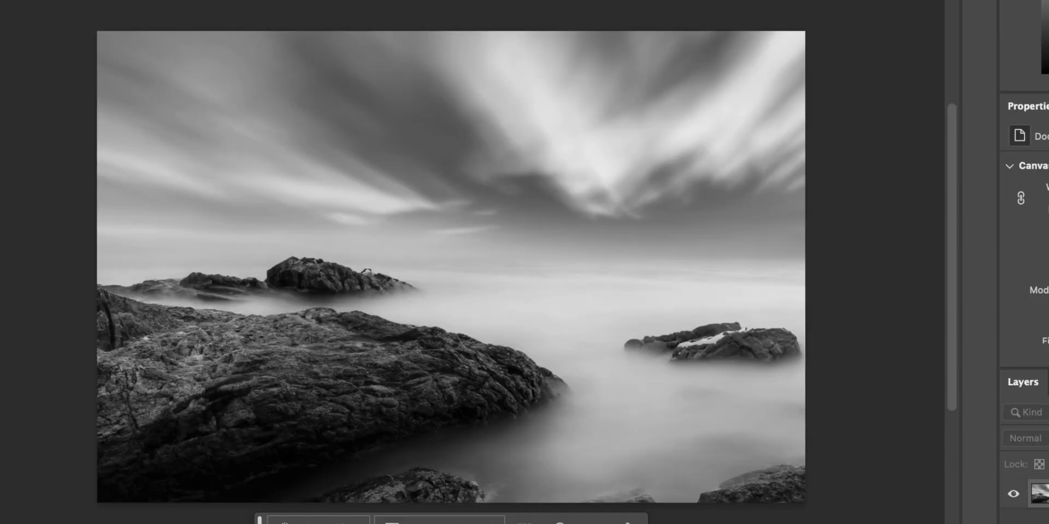
pyautogui.click(582, 484)
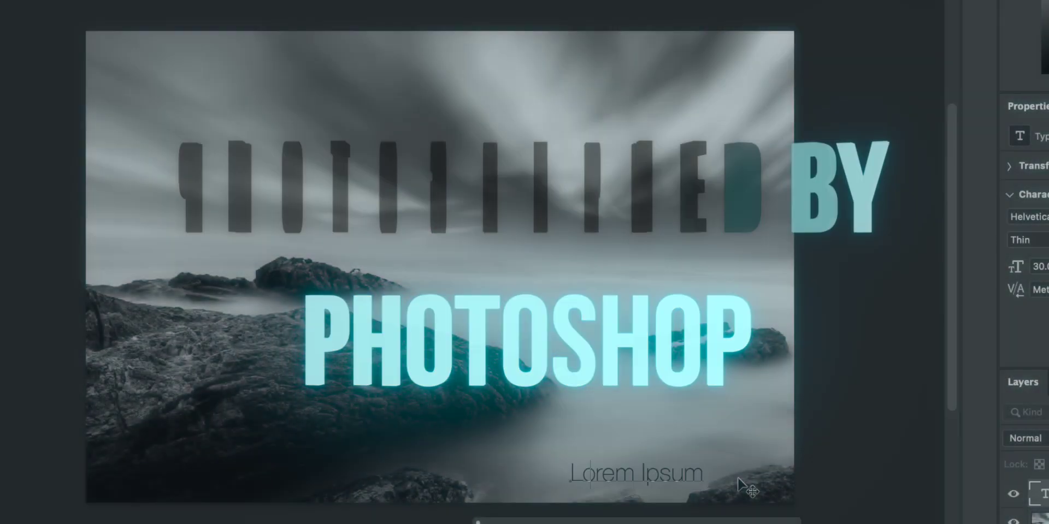
# Type '©Photoshop' and colour it near-white #fcf3f3.
pyautogui.write('©Ph')
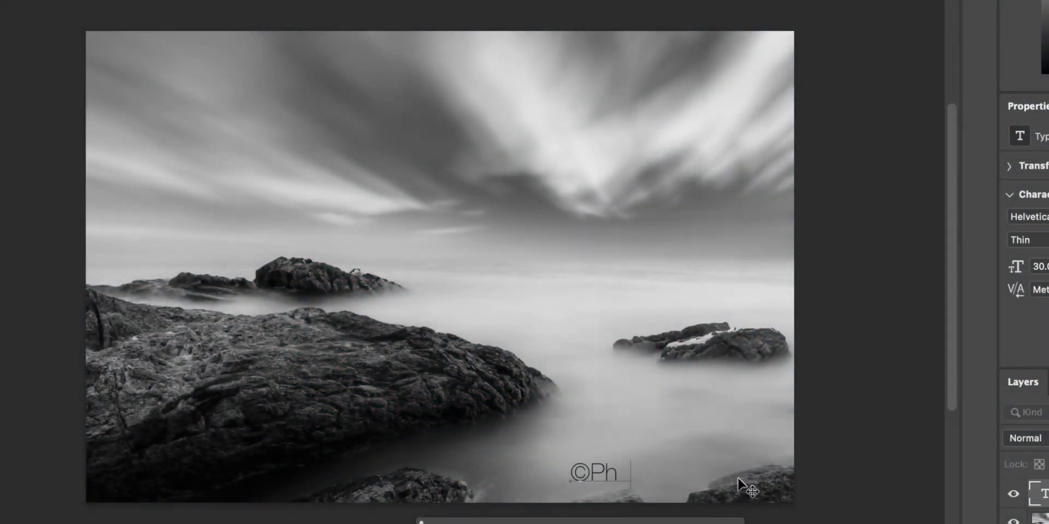
pyautogui.write('otosh')
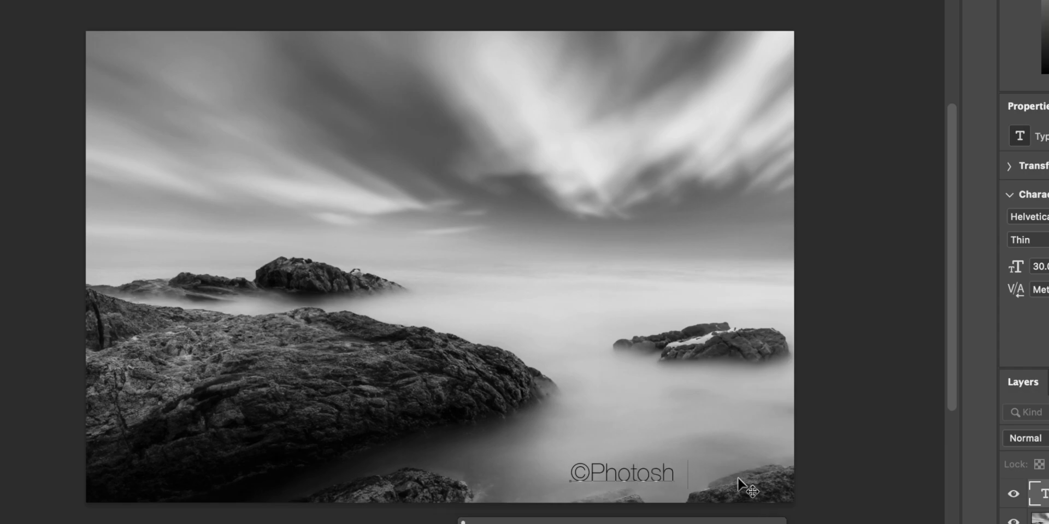
pyautogui.write('op')
pyautogui.moveTo(701, 471); pyautogui.dragTo(569, 475)
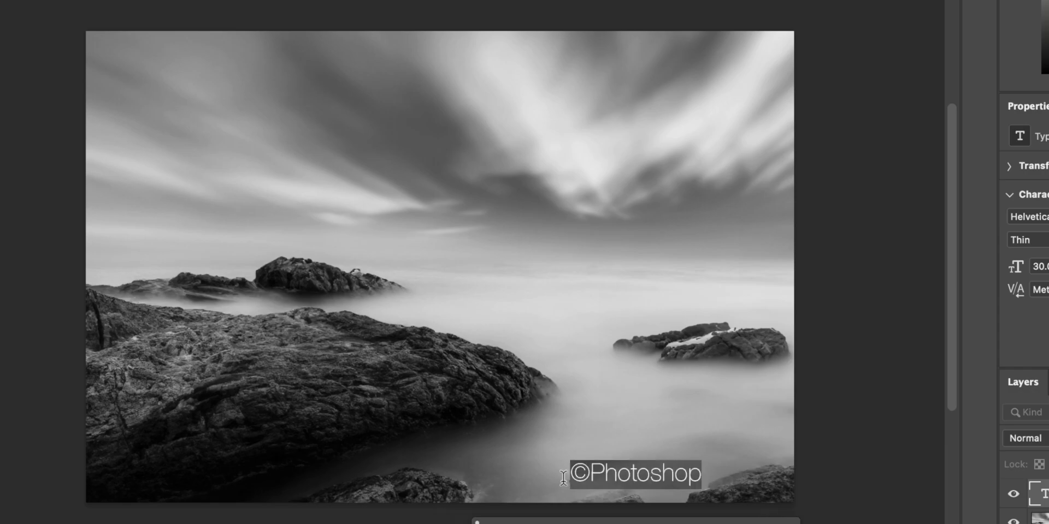
pyautogui.moveTo(628, 191); pyautogui.dragTo(628, 181)
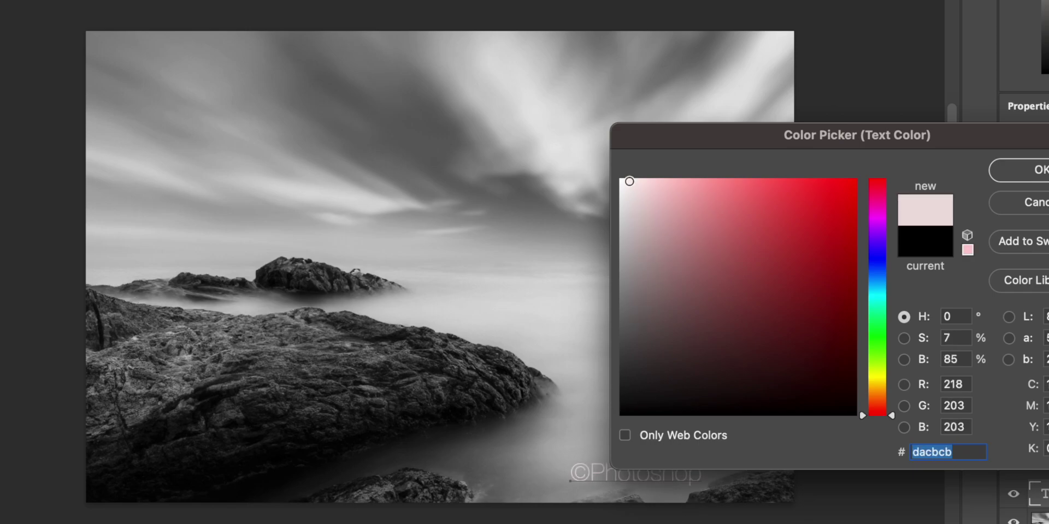
pyautogui.click(1032, 174)
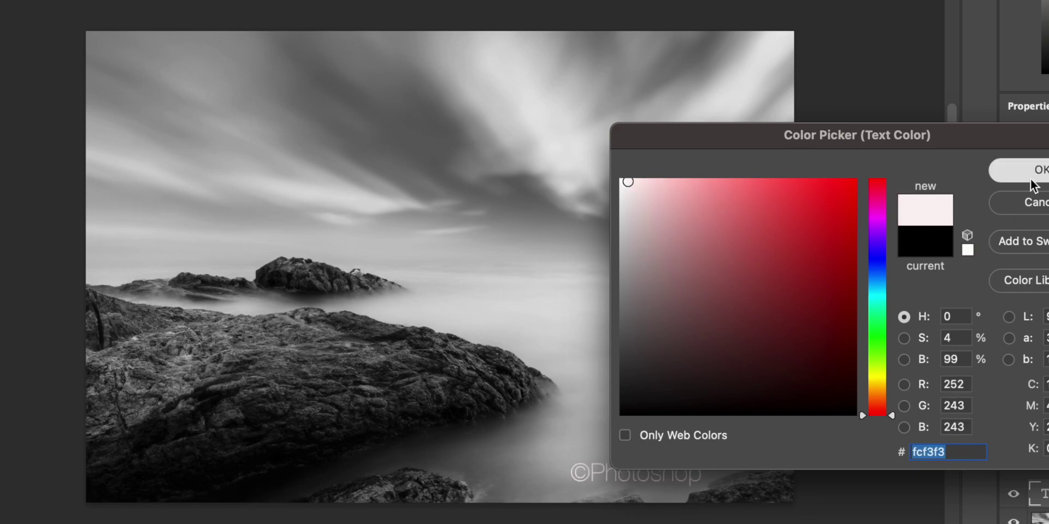
pyautogui.press('Escape')
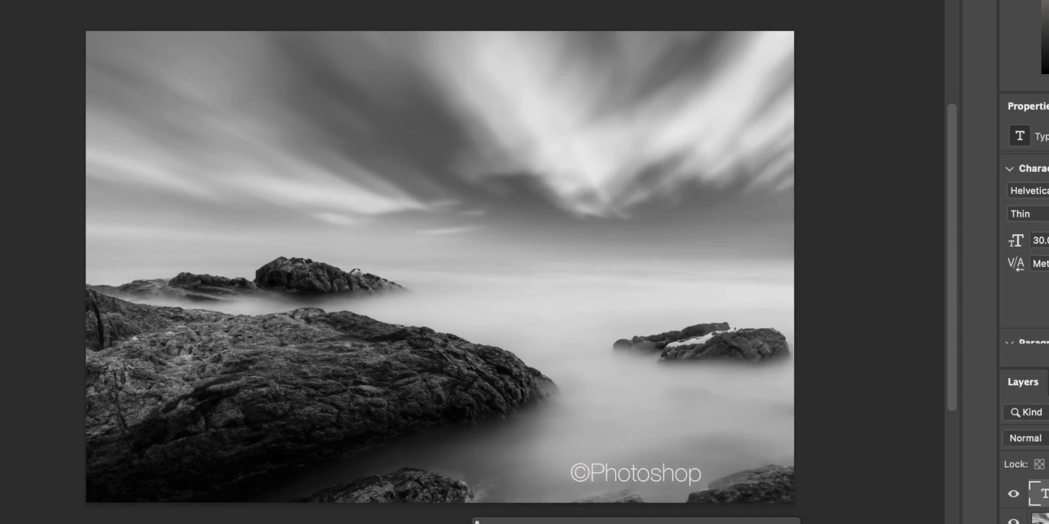
# Shrink the ©Photoshop watermark to about 15 pt with Free Transform.
pyautogui.hotkey('ctrl', 't')
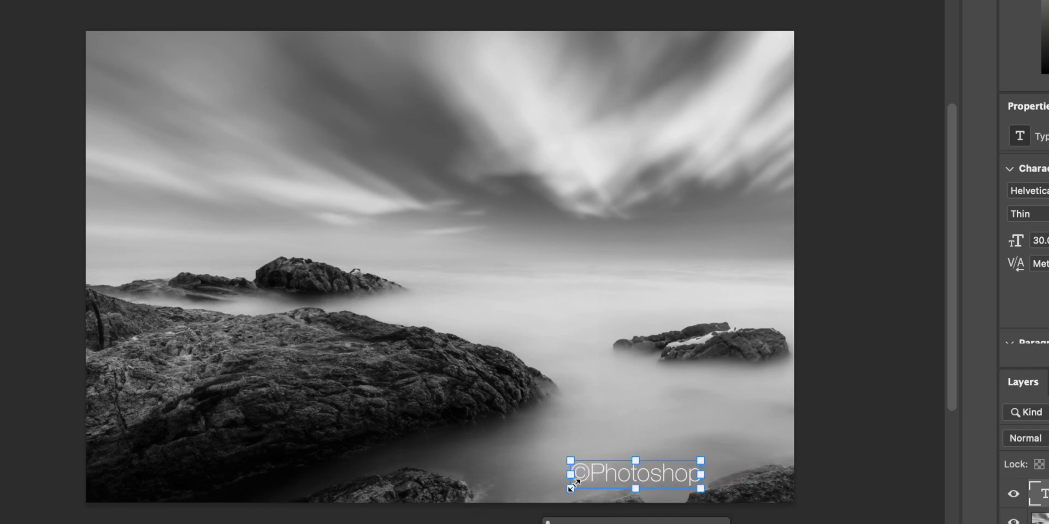
pyautogui.moveTo(568, 485)
pyautogui.mouseDown()
pyautogui.moveTo(634, 475)
pyautogui.moveTo(738, 502)
pyautogui.mouseUp()
pyautogui.press('Return')
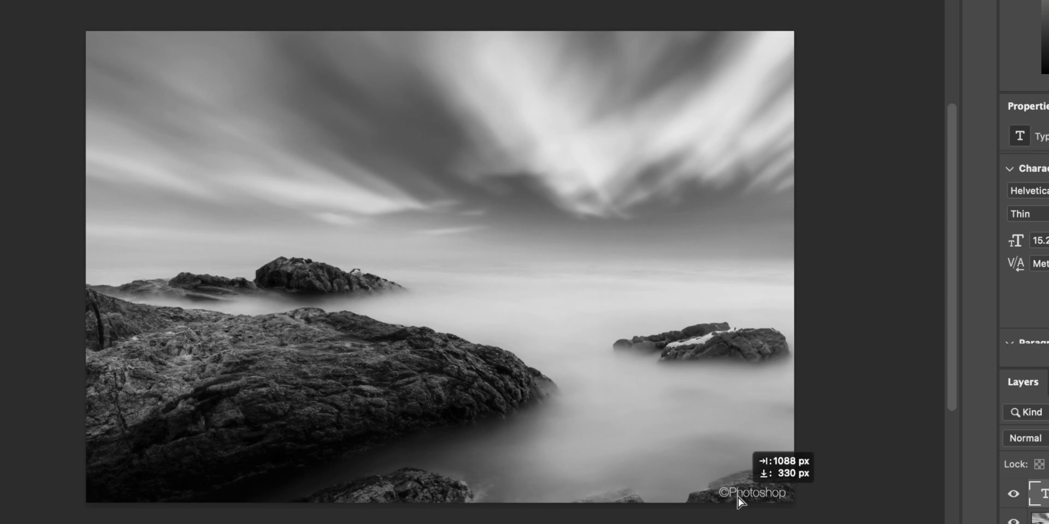